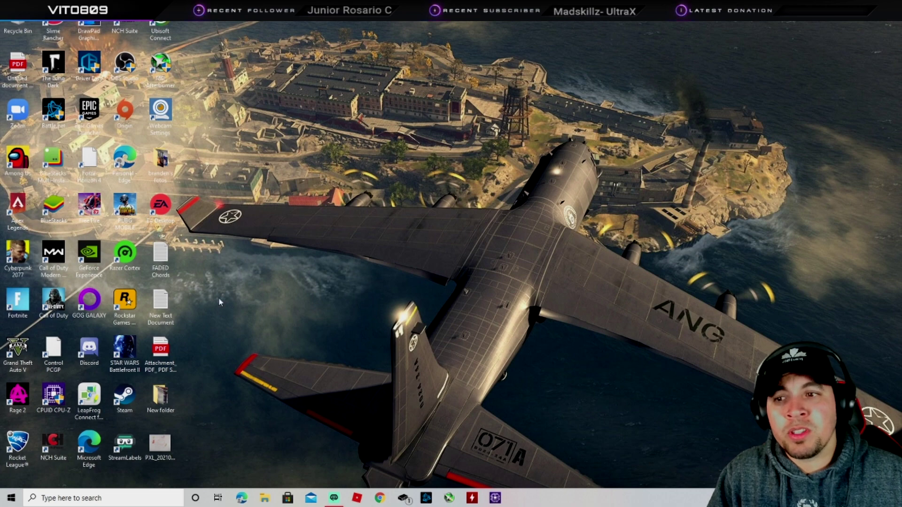
Step: Launch GeForce Experience from its desktop shortcut
double_click(90, 262)
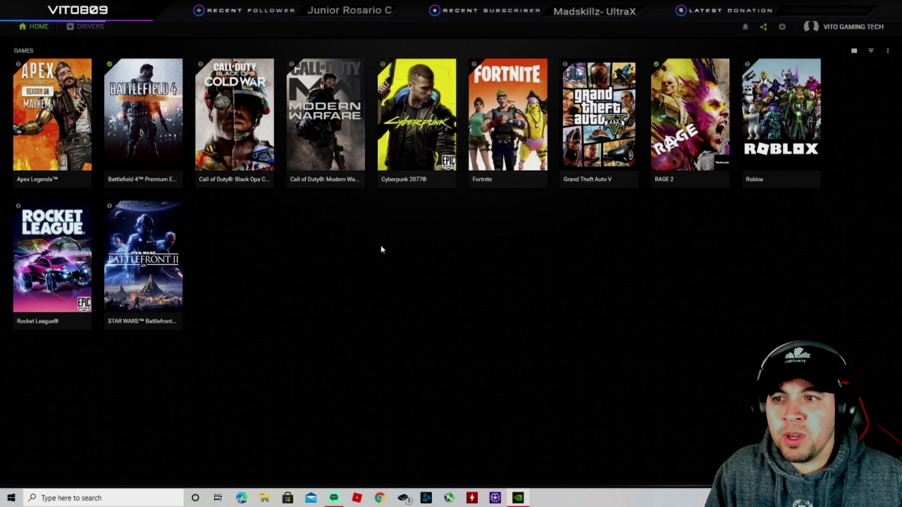
Step: Check the DRIVERS page showing Game Ready Driver 465.89 available over 461.92, then close the app
click(92, 37)
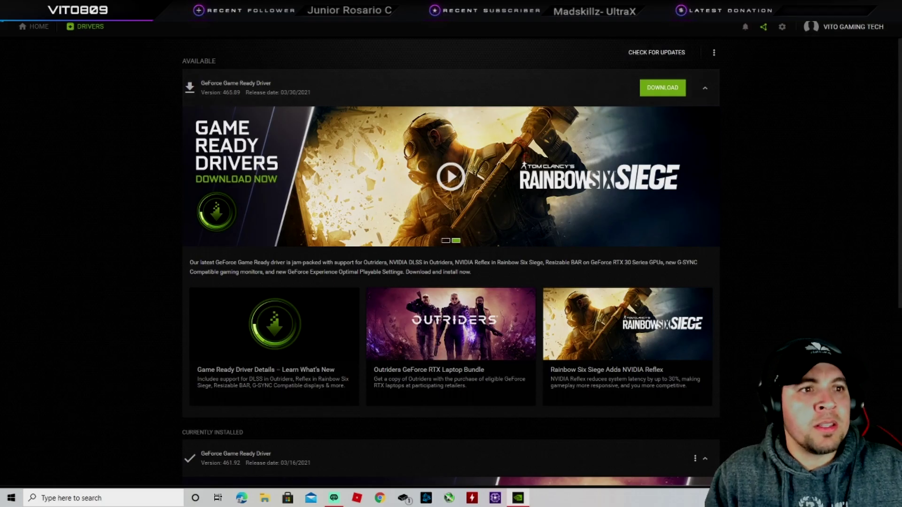
key(alt+F4)
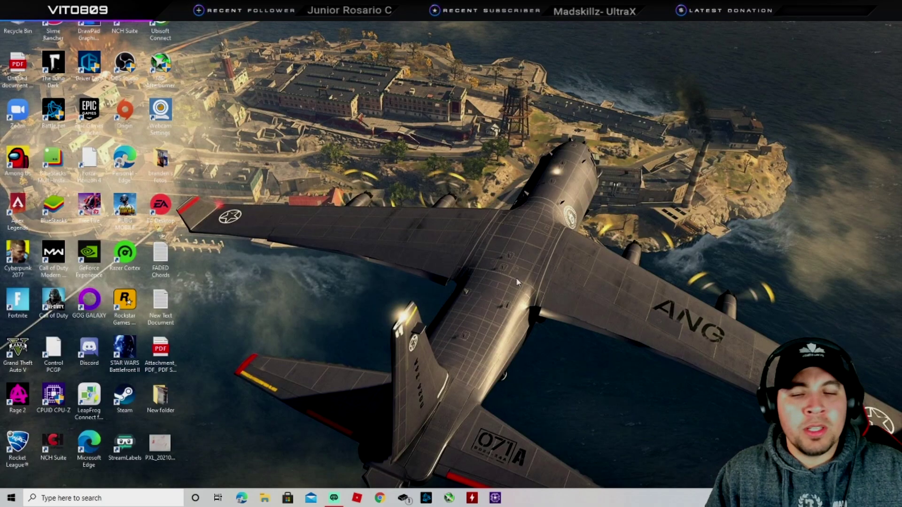
Step: Open Device Manager from the Start menu's recent search results
click(11, 498)
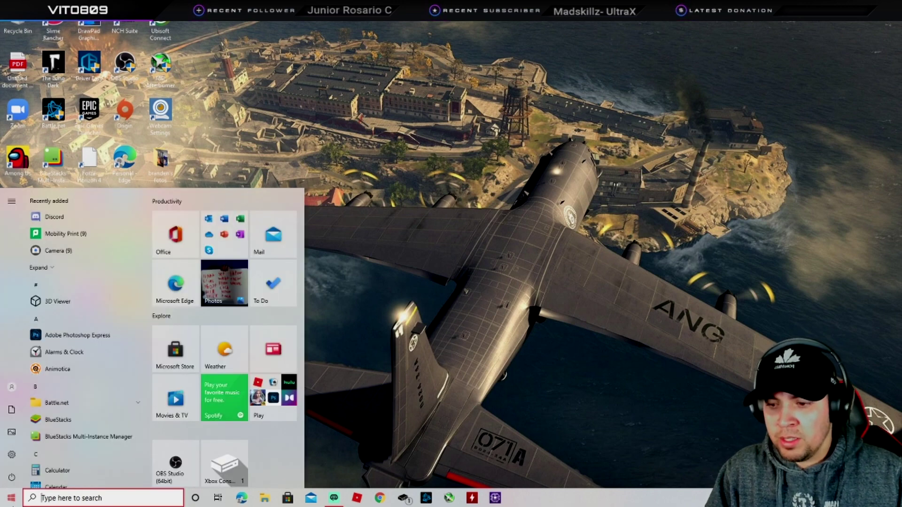
click(70, 498)
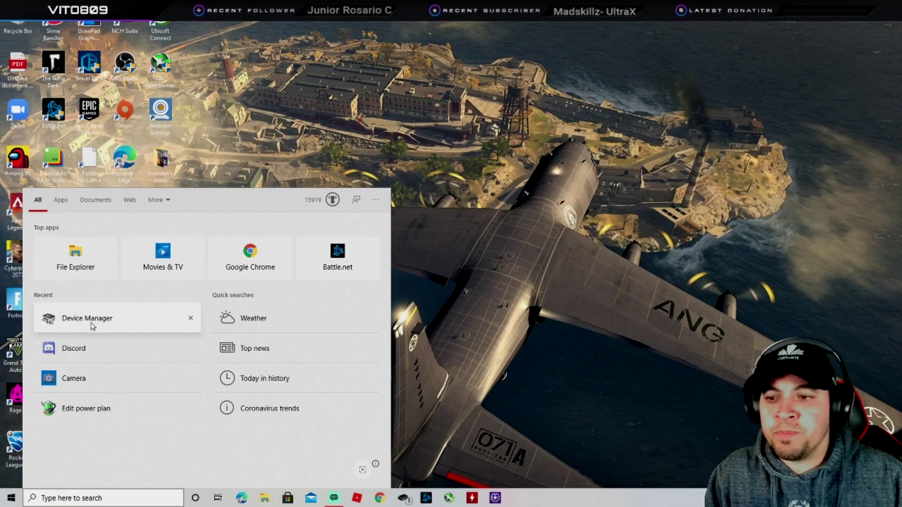
click(92, 326)
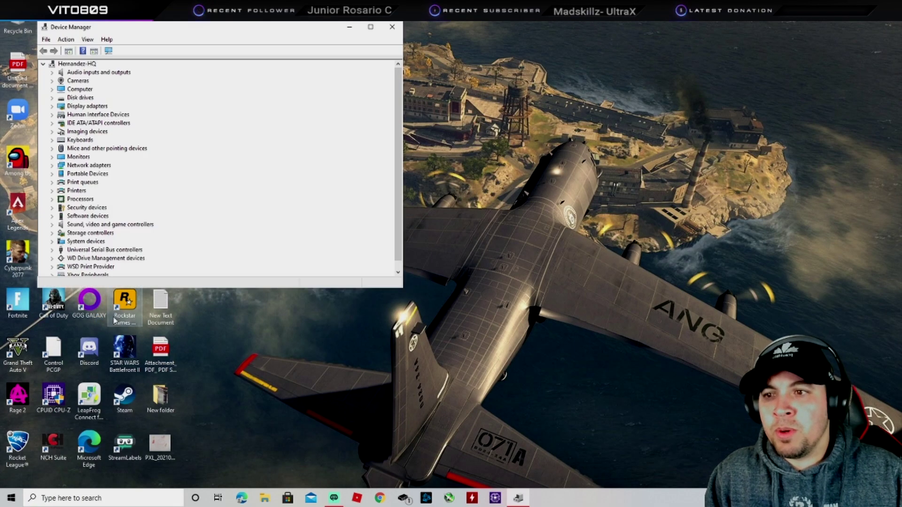
Step: Expand Display adapters and open the NVIDIA GeForce RTX 2060 properties
click(73, 107)
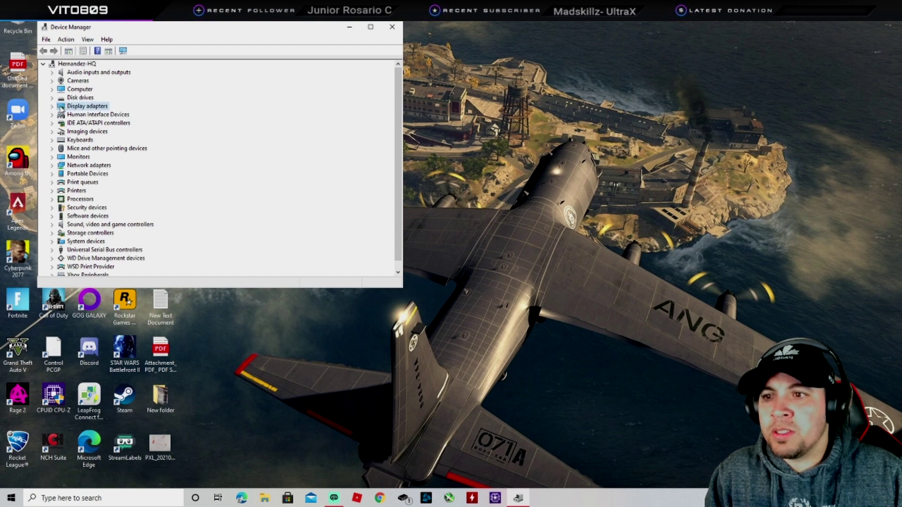
click(370, 27)
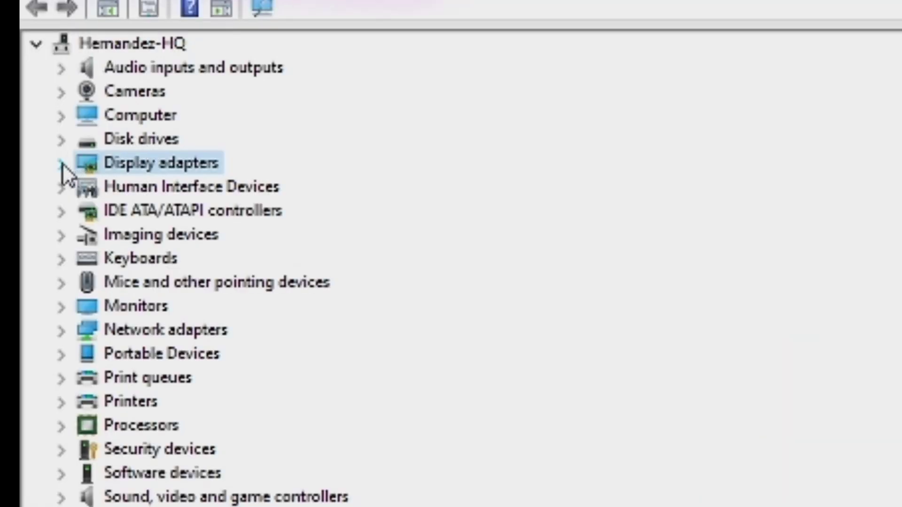
click(62, 164)
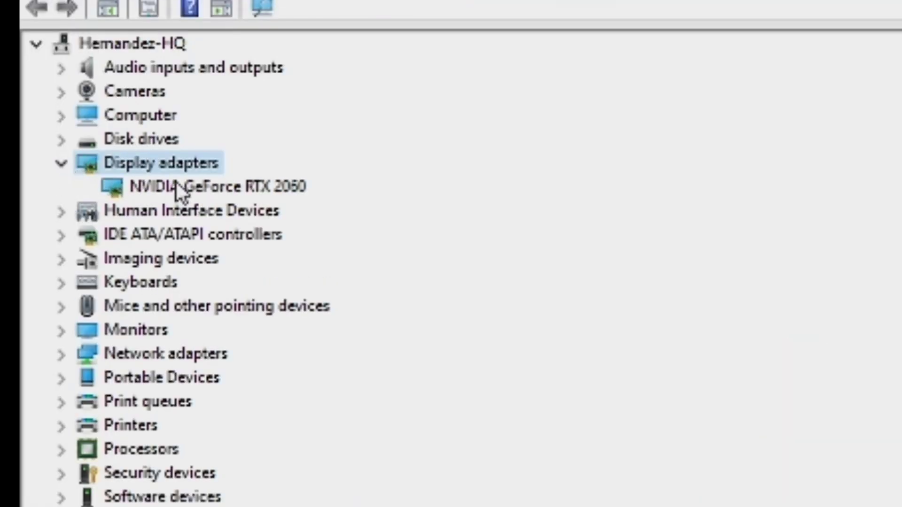
click(164, 190)
double_click(162, 191)
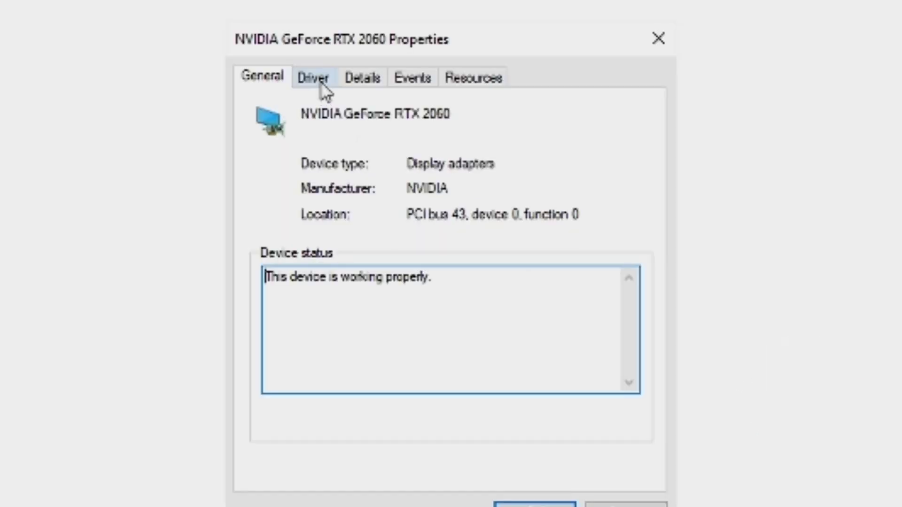
Step: Read the Driver details (version 27.21.14.6192, 3/10/2021), then close the dialog and Device Manager
click(324, 80)
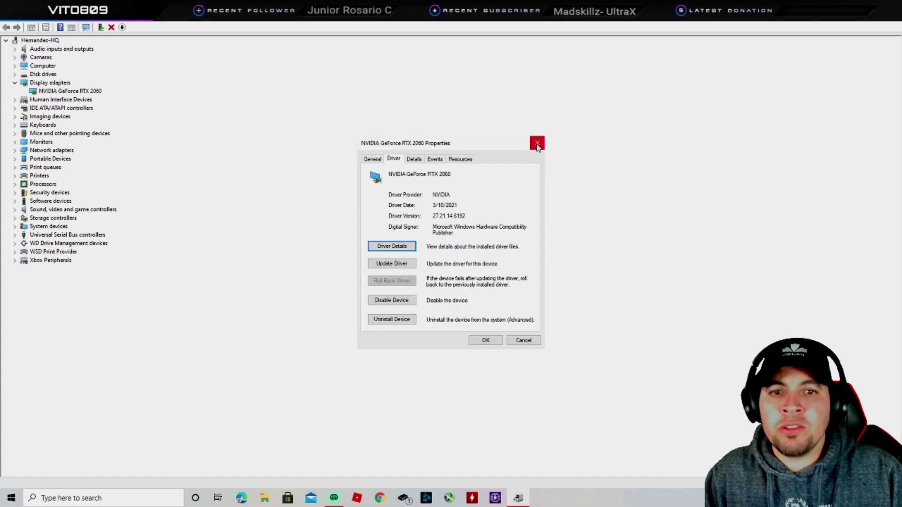
click(538, 144)
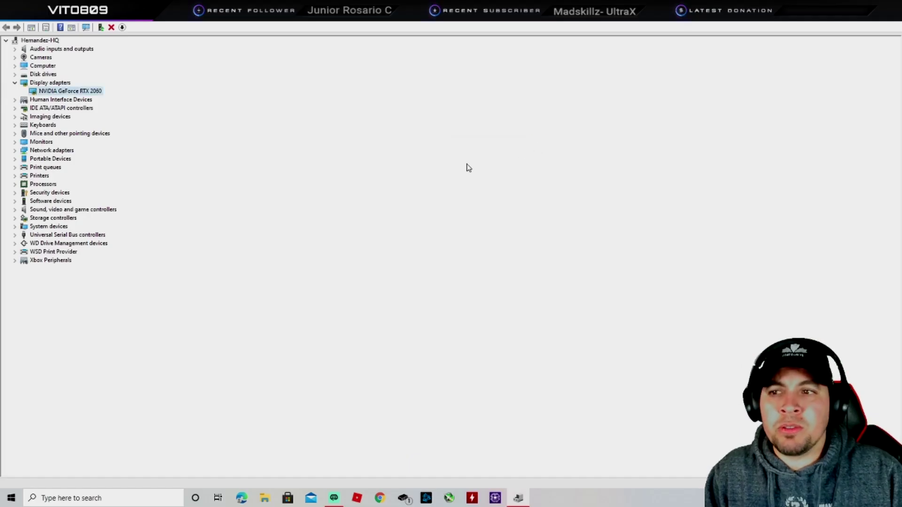
key(alt+F4)
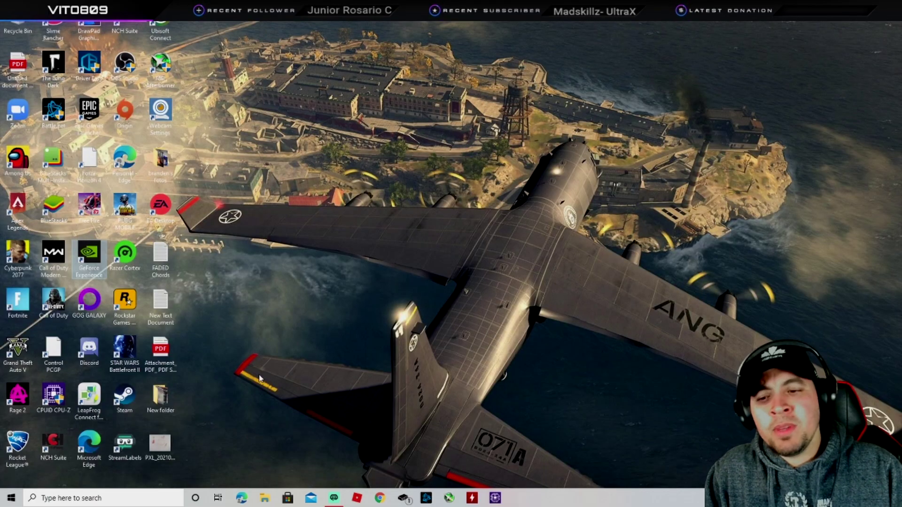
Step: Search Google for 'nvidia drivers update' via the 'nvi' suggestion in Edge
click(242, 498)
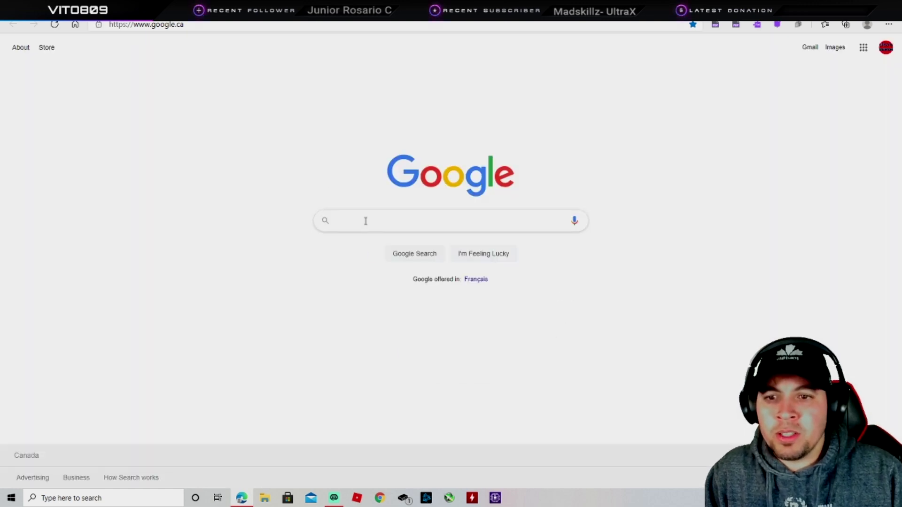
click(365, 221)
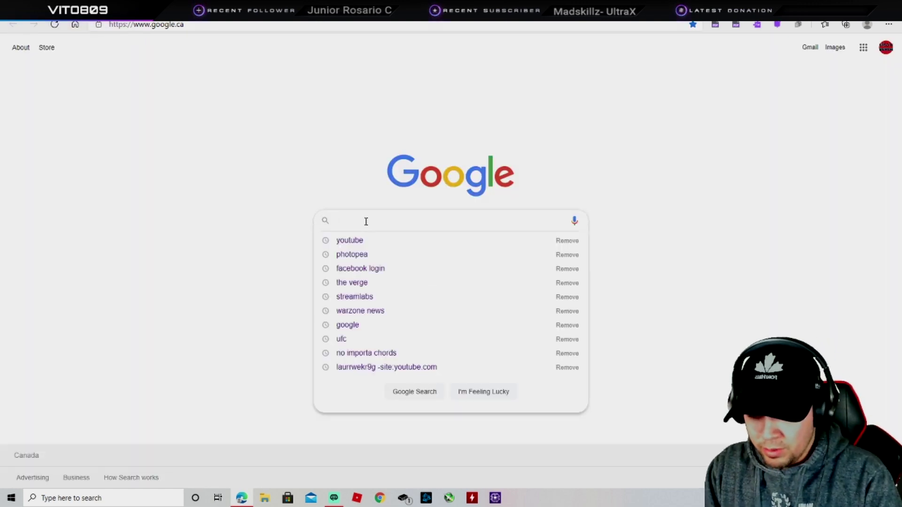
text(n)
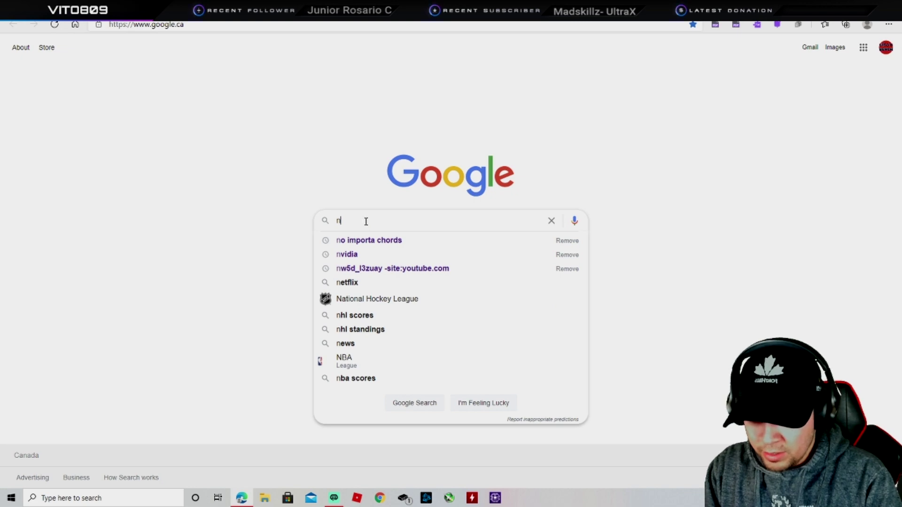
text(vi)
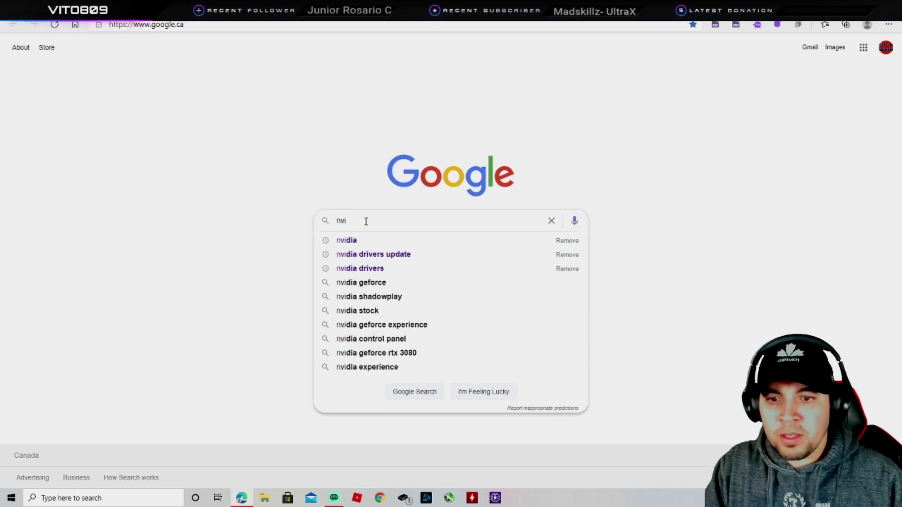
click(370, 255)
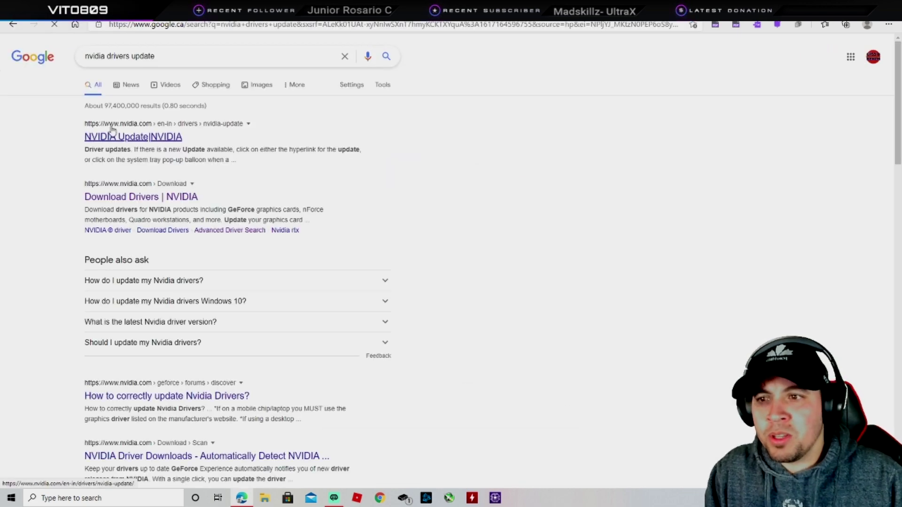
Step: Find Game Ready Driver 465.89 for the RTX 2060 on NVIDIA's Download Drivers page, then close the browser
click(138, 201)
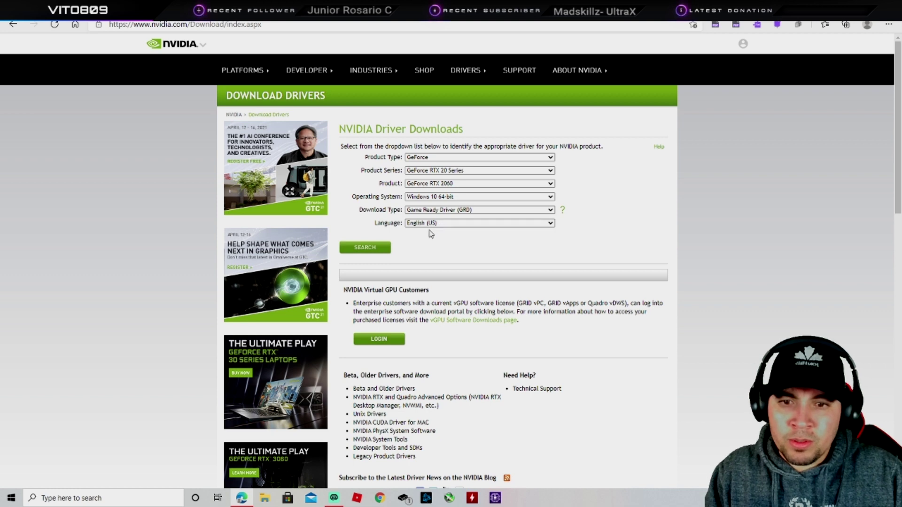
click(366, 250)
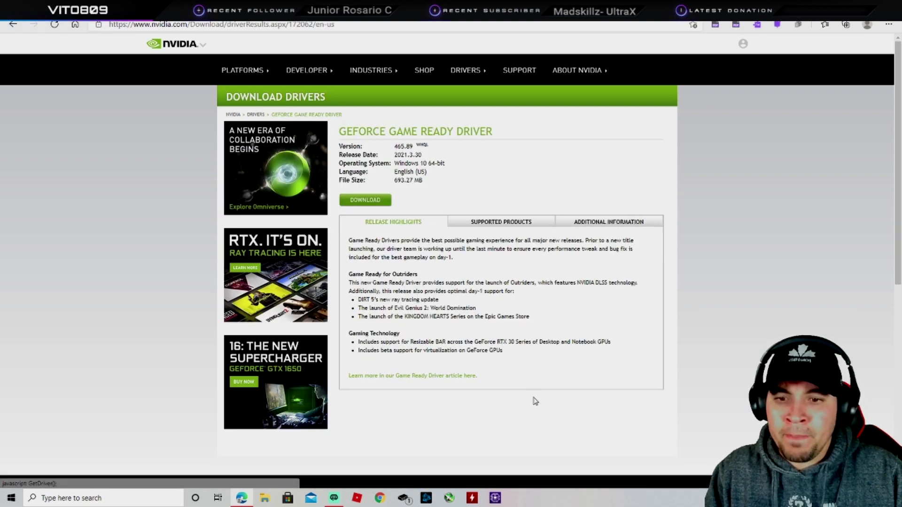
click(372, 204)
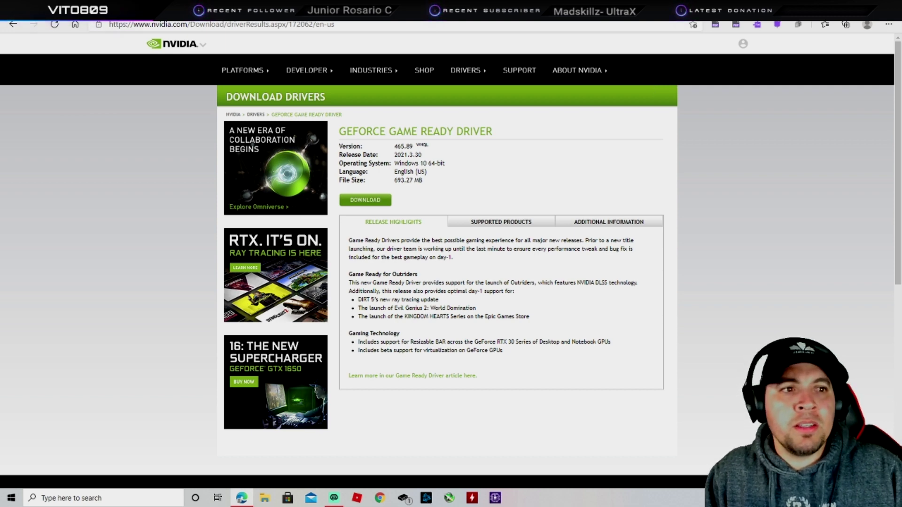
key(super+d)
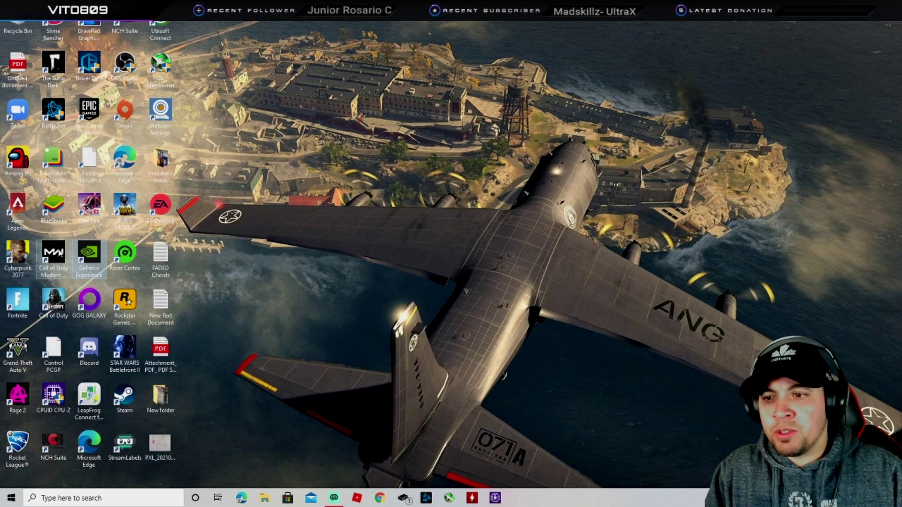
Step: Relaunch GeForce Experience and go to its drivers page
double_click(93, 260)
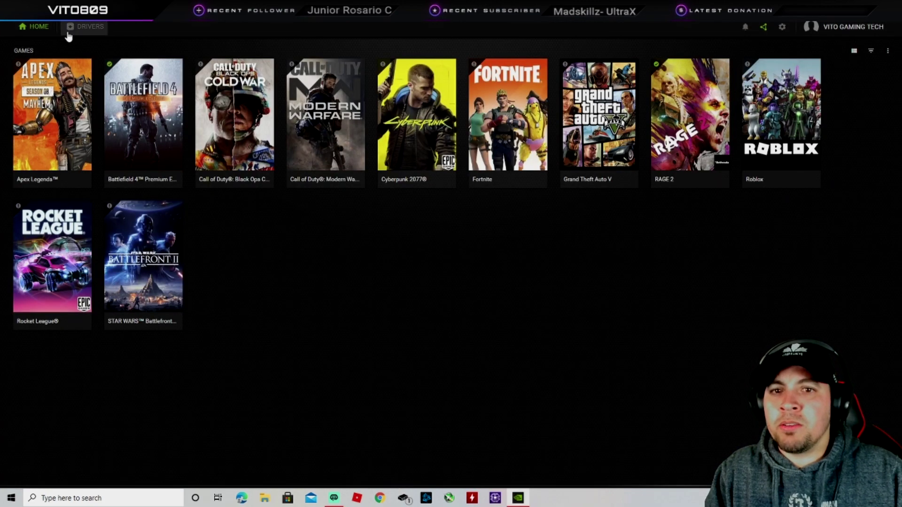
click(89, 28)
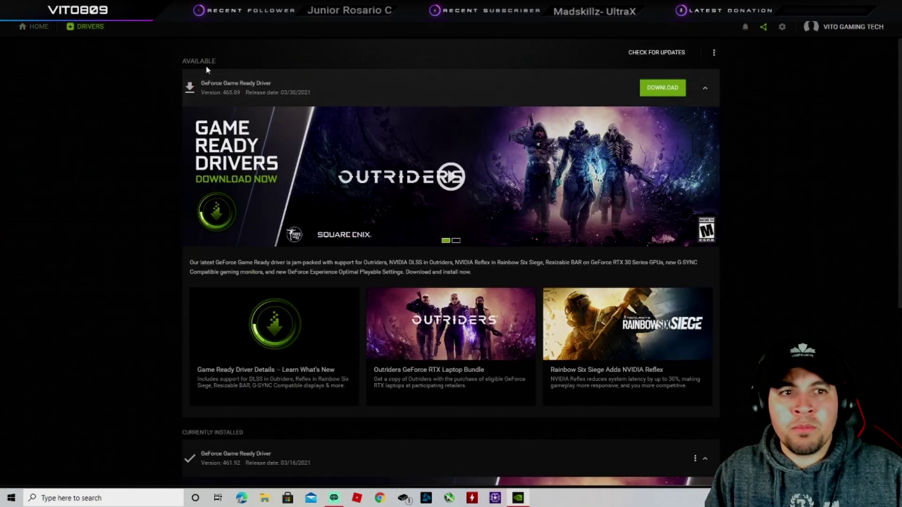
Step: Download Game Ready Driver 465.89 and start its express installation, approving the UAC prompt
click(659, 86)
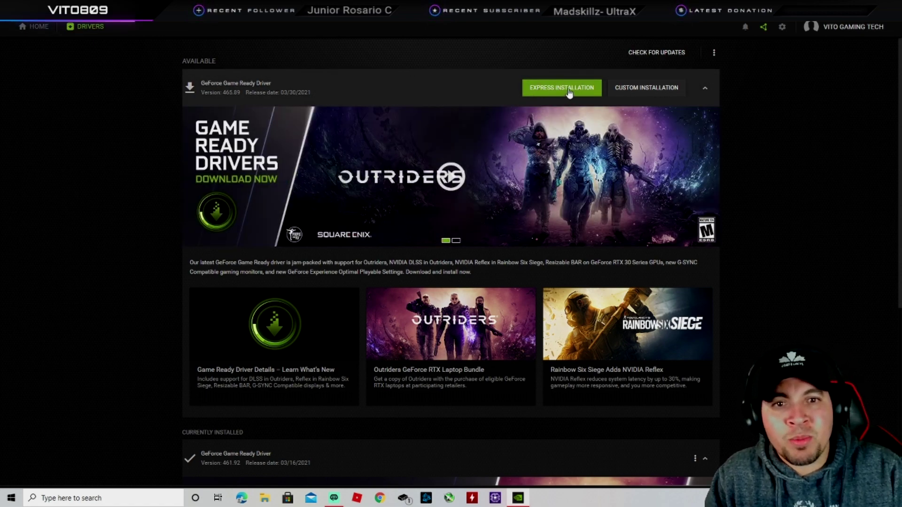
click(564, 92)
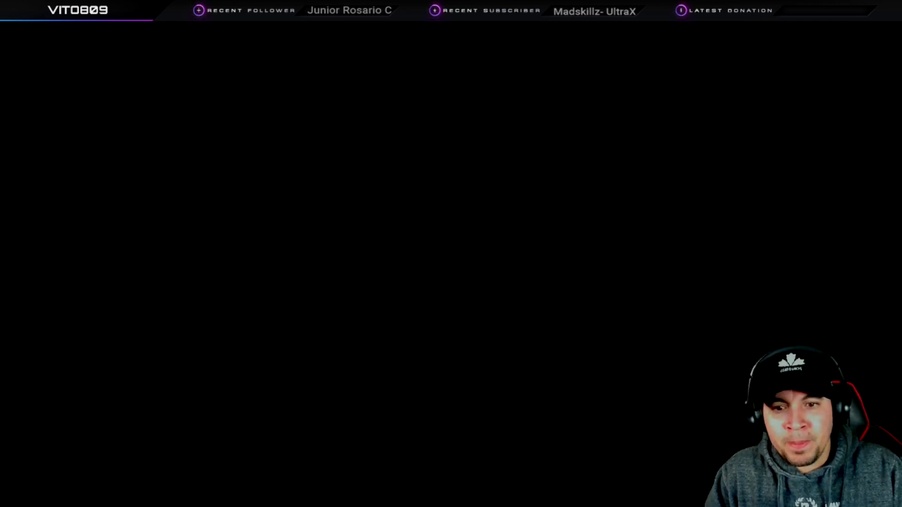
click(557, 146)
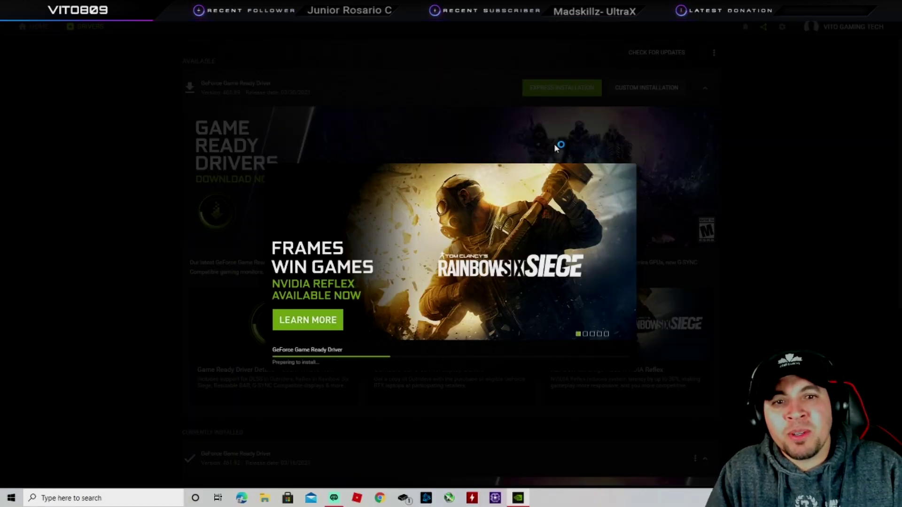